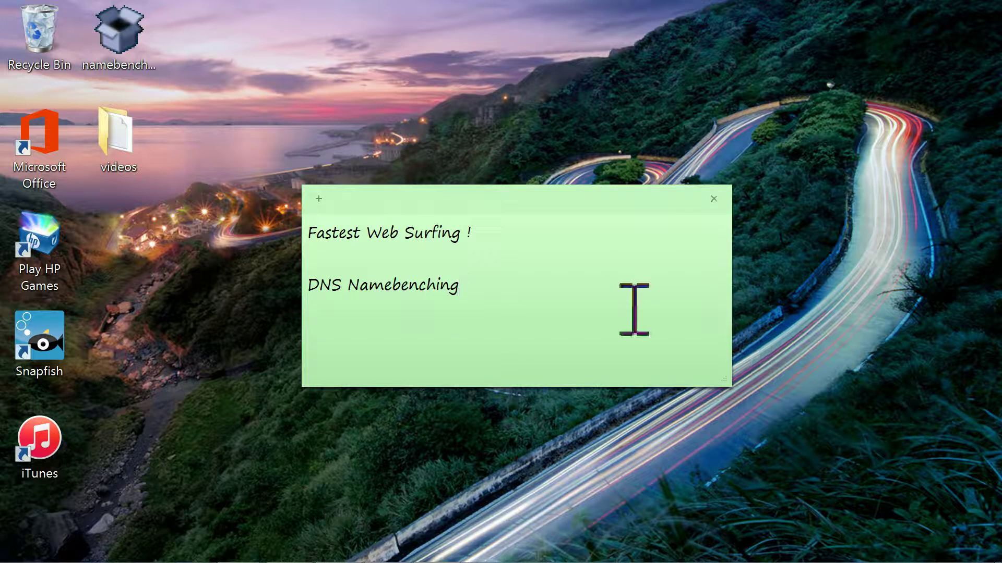
# Step: Switch to the namebench Google Code project page and scroll to its Windows, Mac and source downloads
pyautogui.moveTo(366, 561)
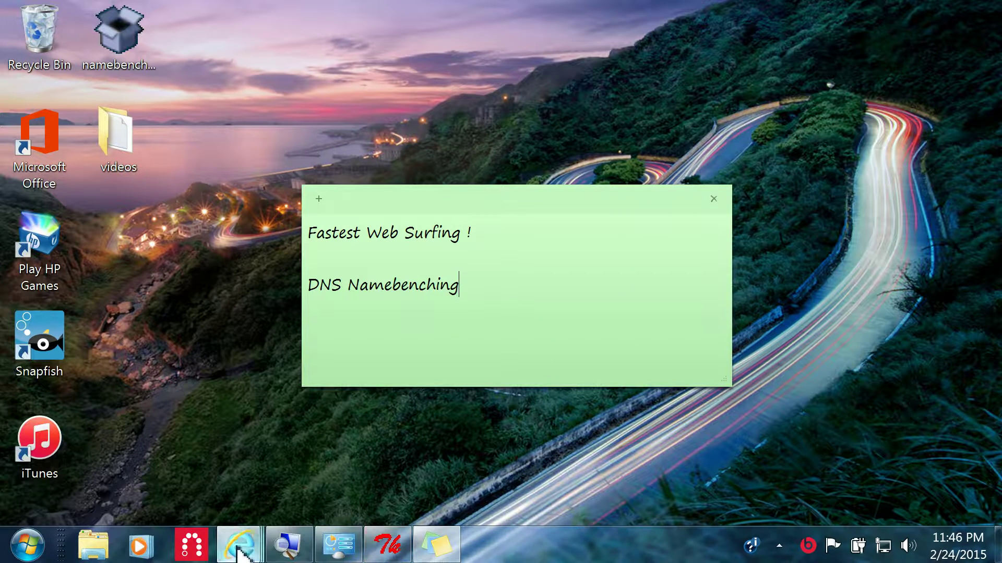
pyautogui.moveTo(254, 540)
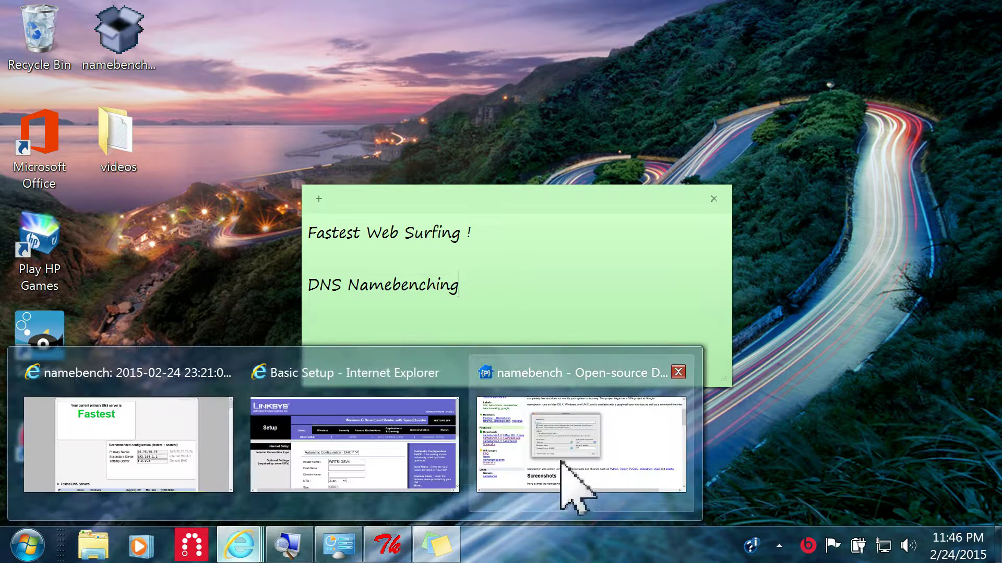
pyautogui.click(608, 415)
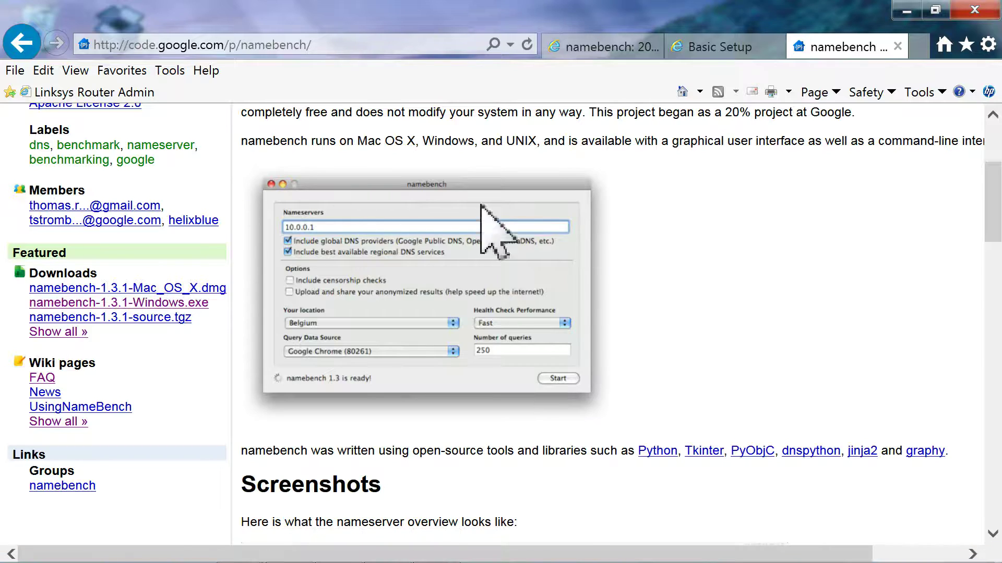
pyautogui.scroll(5, 761, 264)
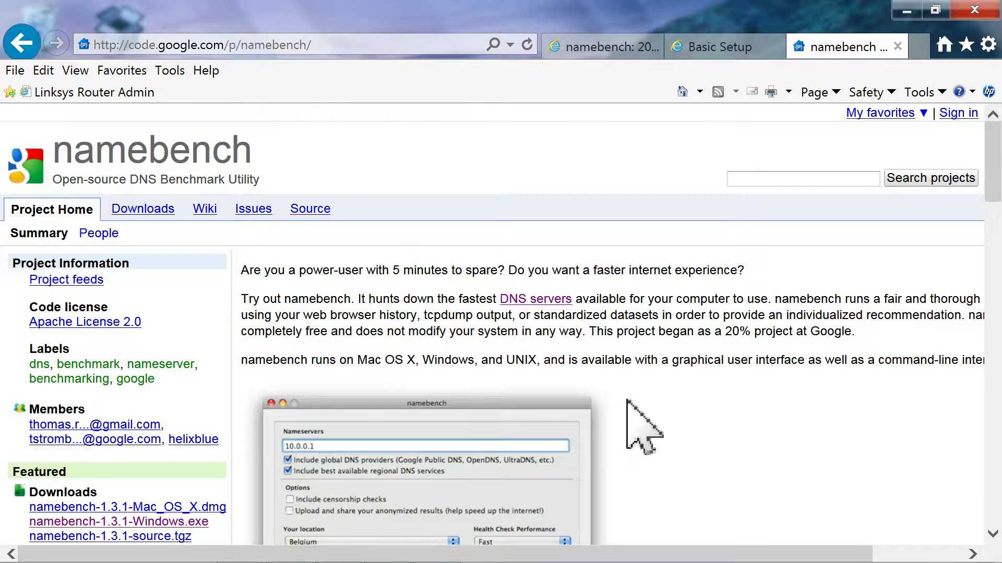
pyautogui.scroll(-3, 643, 425)
pyautogui.scroll(3, 643, 425)
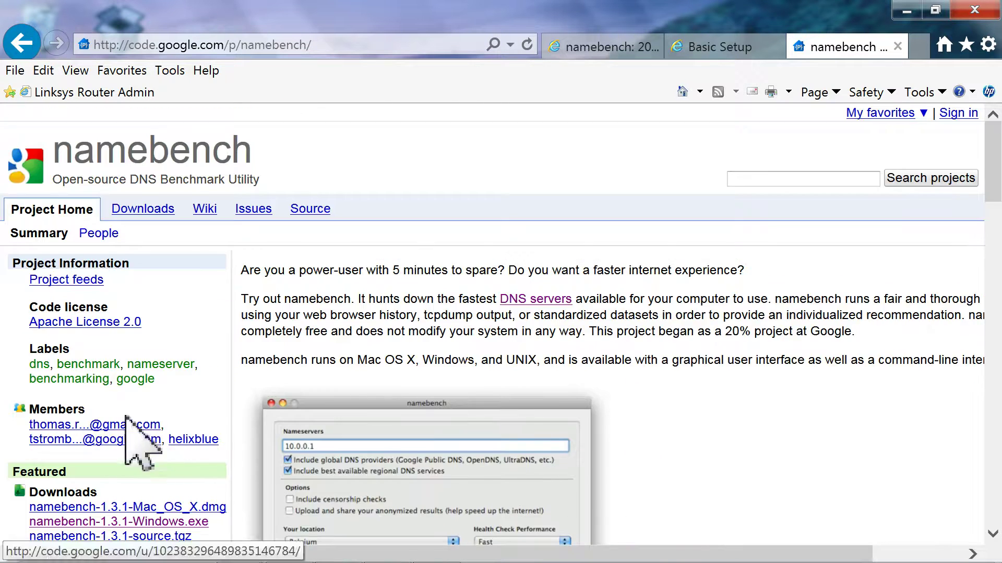
pyautogui.scroll(-3, 120, 411)
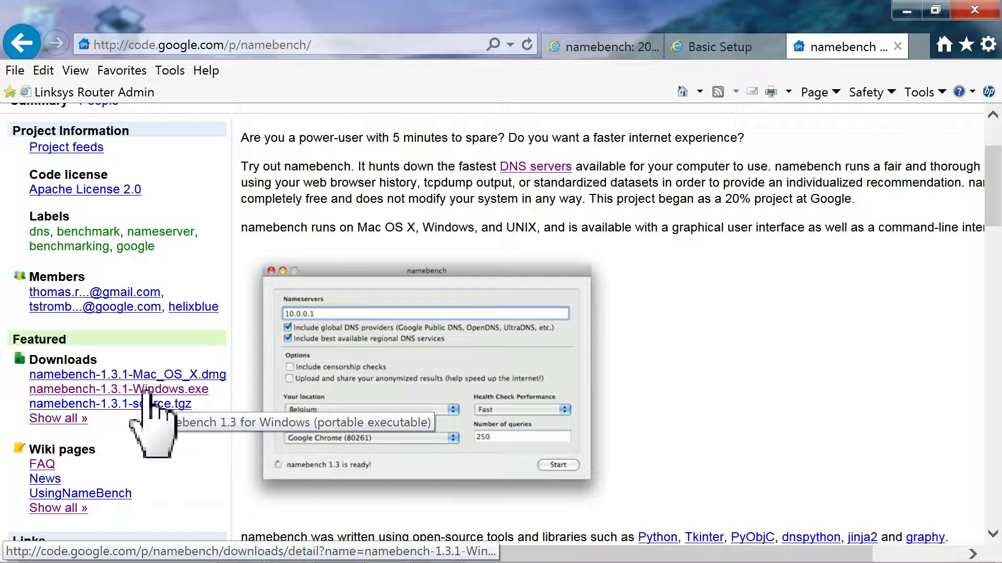
# Step: Restore the namebench window (75.75.75.75, 75.75.76.76, 250 queries) and move it over the browser
pyautogui.moveTo(371, 558)
pyautogui.click(372, 554)
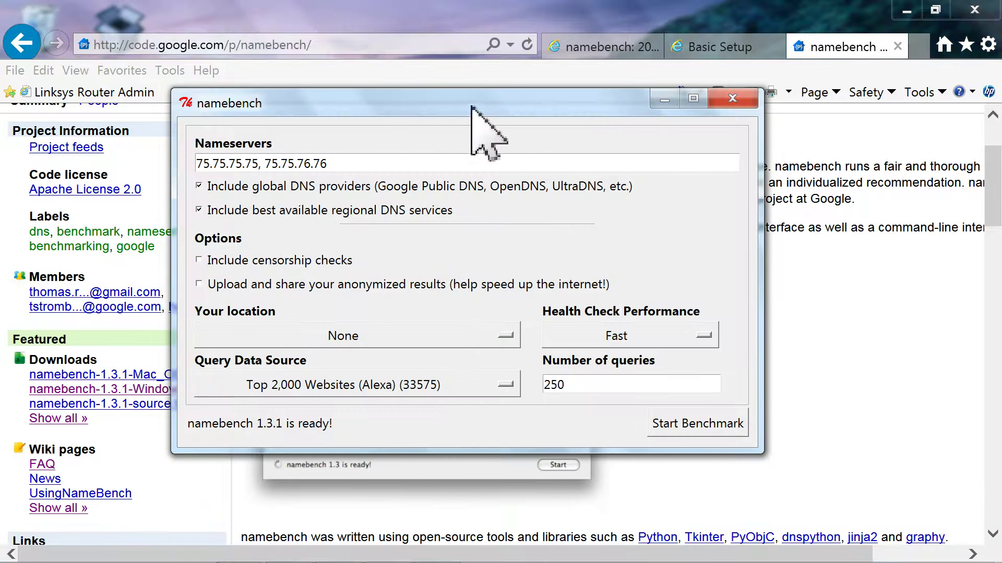
pyautogui.moveTo(471, 104); pyautogui.dragTo(538, 132)
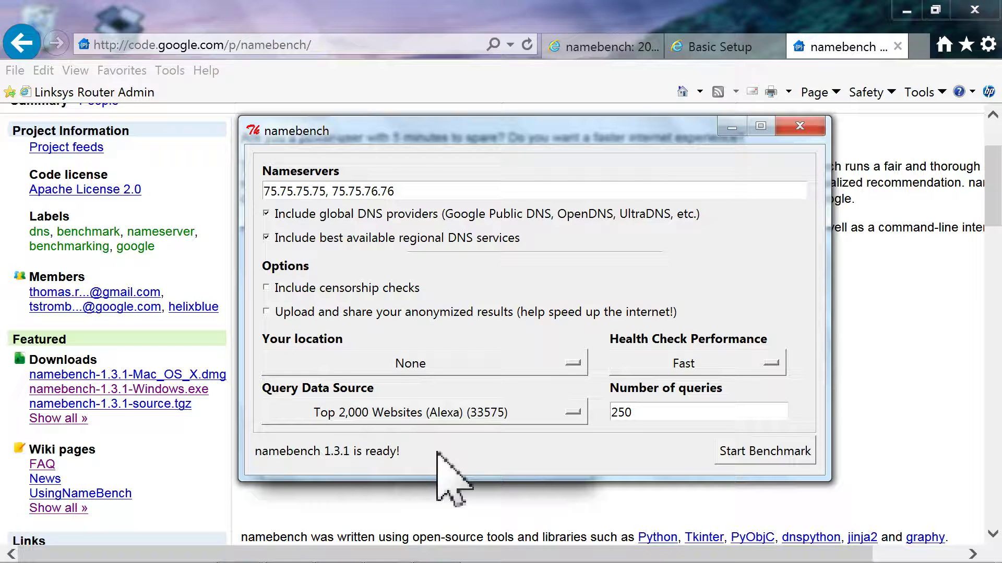
# Step: Review the namebench results recommending 75.75.75.75, 192.168.1.1 and 4.2.2.5, scrolling through the table and charts
pyautogui.click(603, 78)
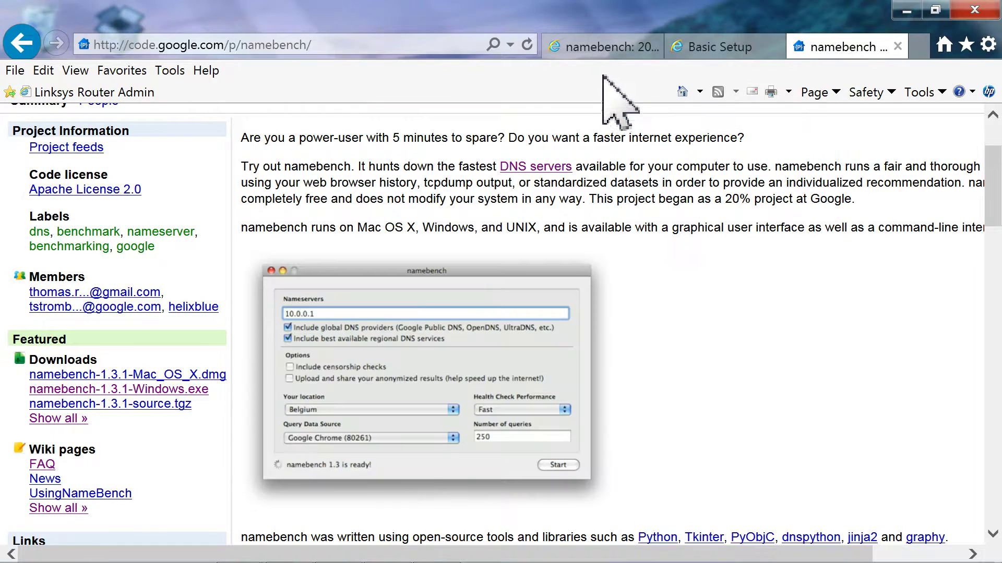
pyautogui.click(605, 49)
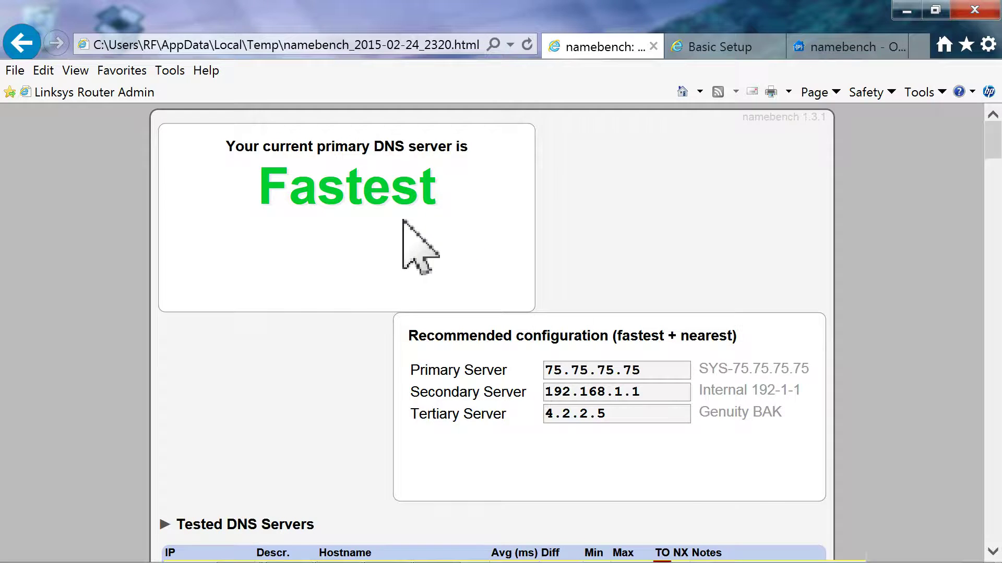
pyautogui.scroll(-3, 403, 222)
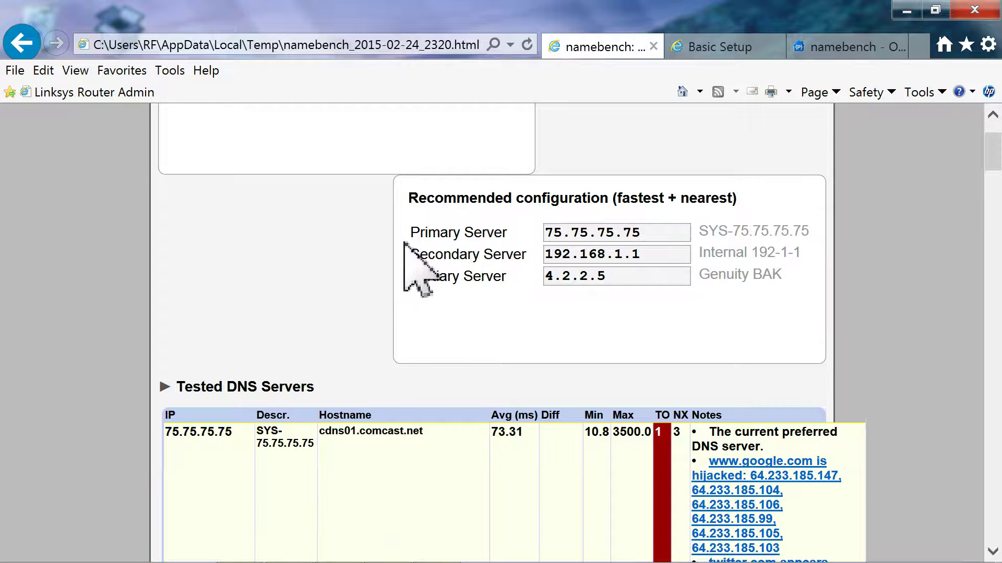
pyautogui.scroll(3, 412, 266)
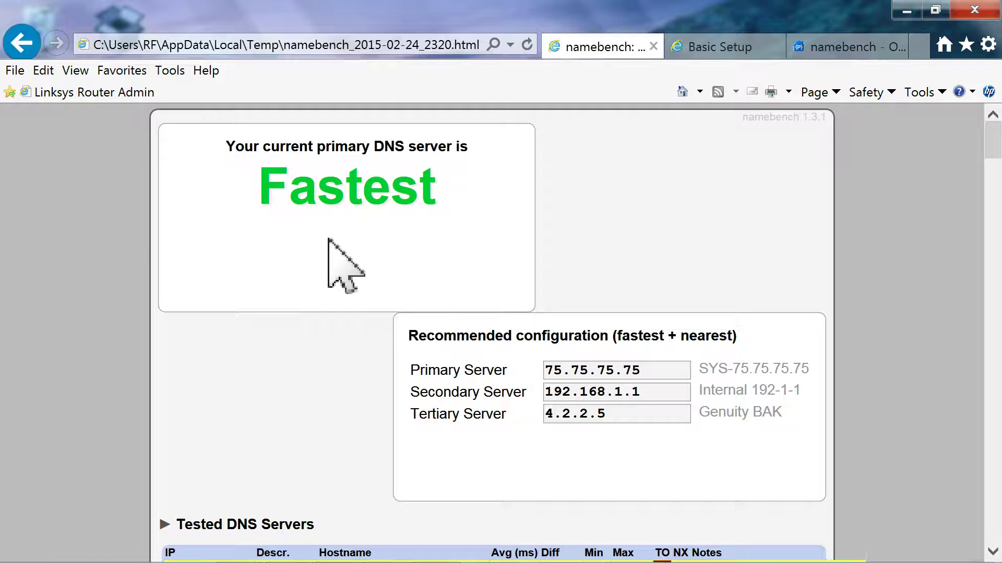
pyautogui.scroll(-9, 335, 313)
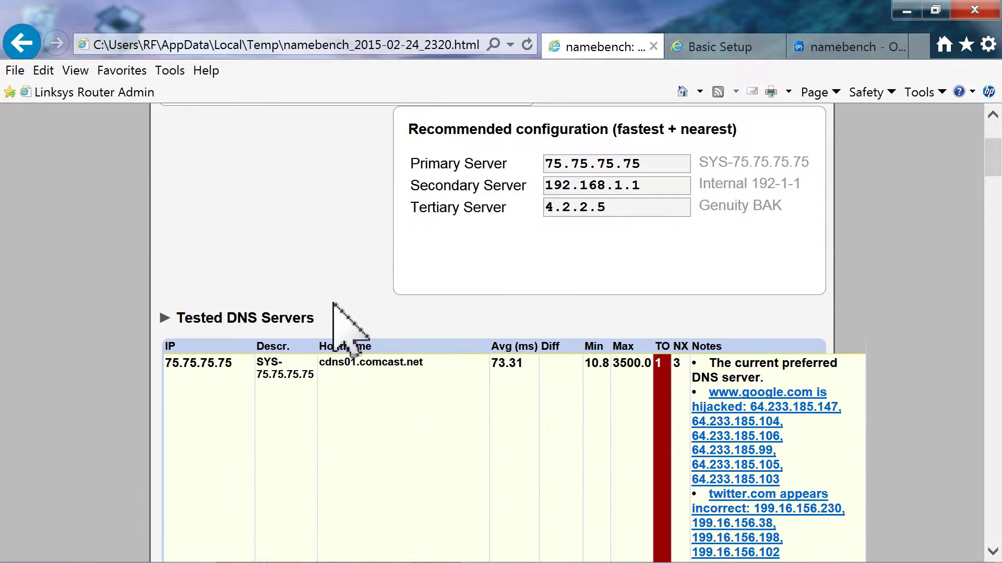
pyautogui.scroll(-20, 336, 329)
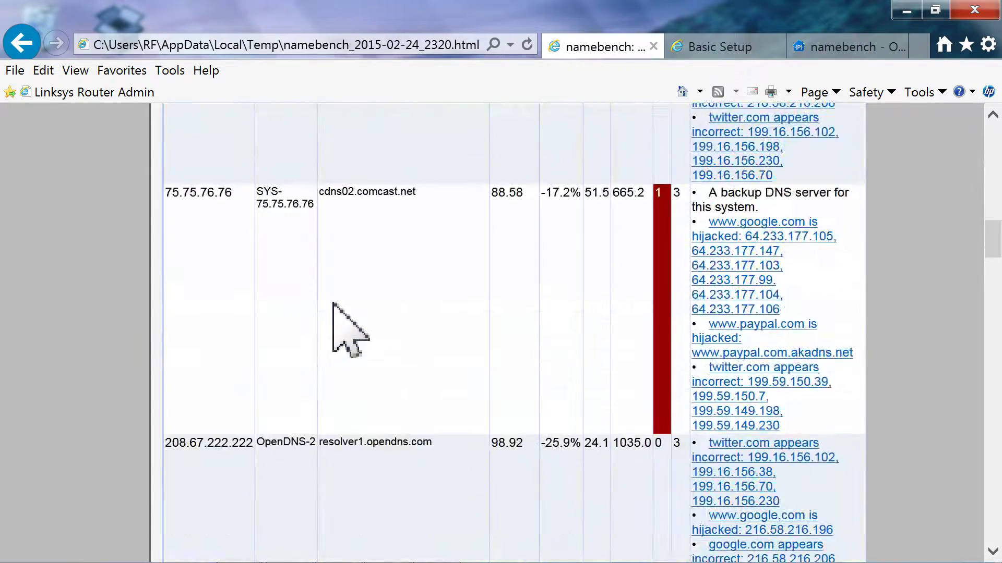
pyautogui.scroll(-20, 335, 313)
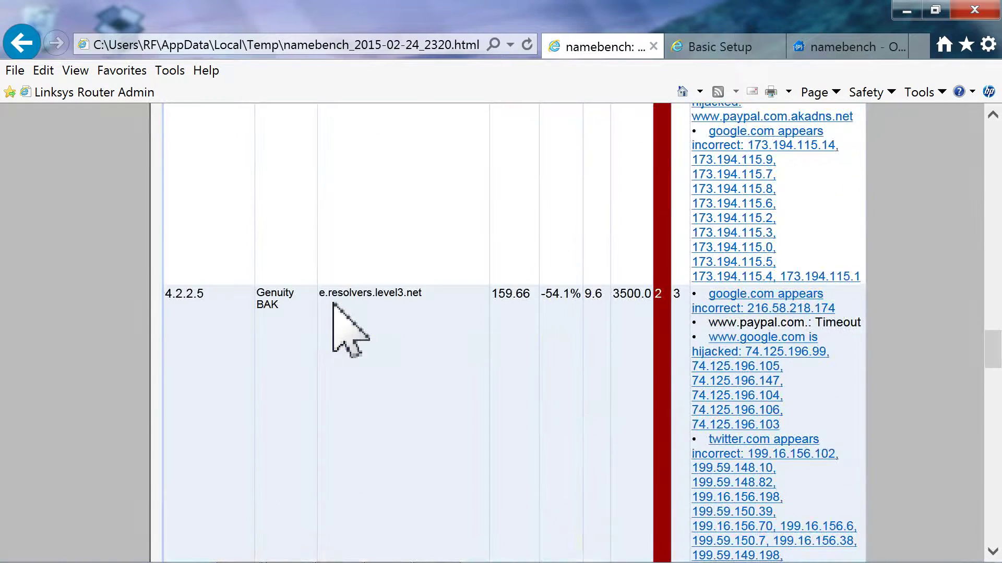
pyautogui.scroll(-15, 333, 303)
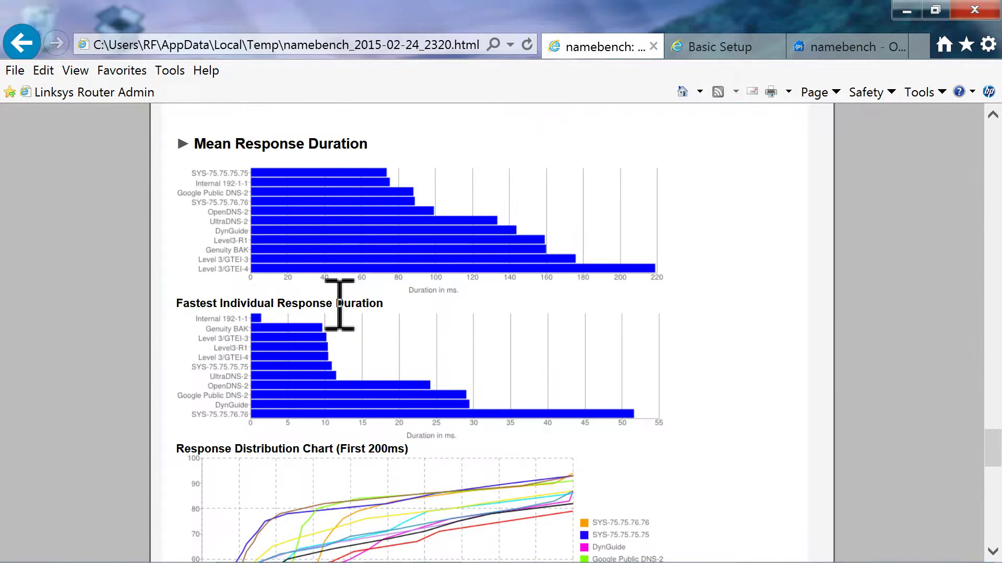
pyautogui.scroll(-12, 352, 315)
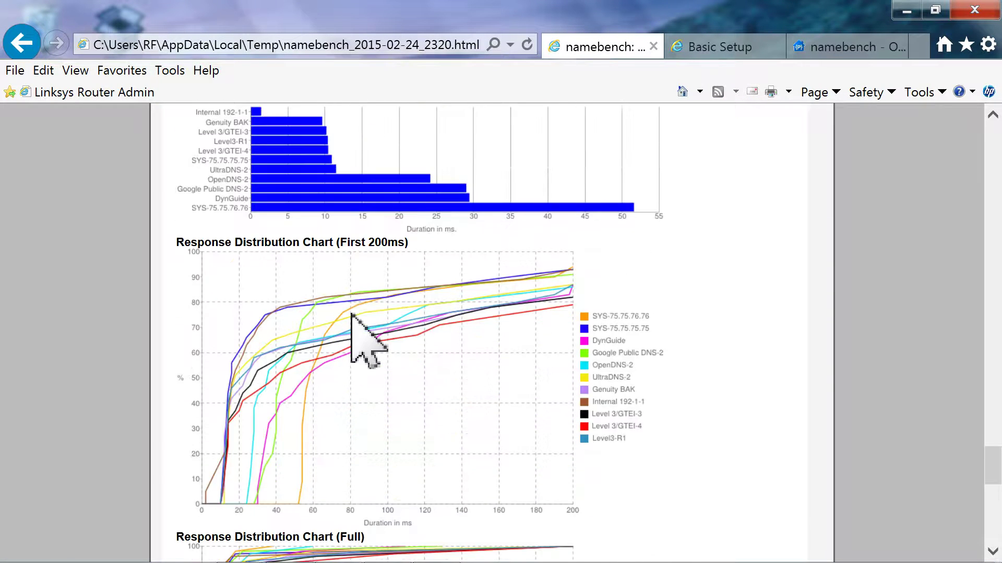
pyautogui.scroll(12, 351, 315)
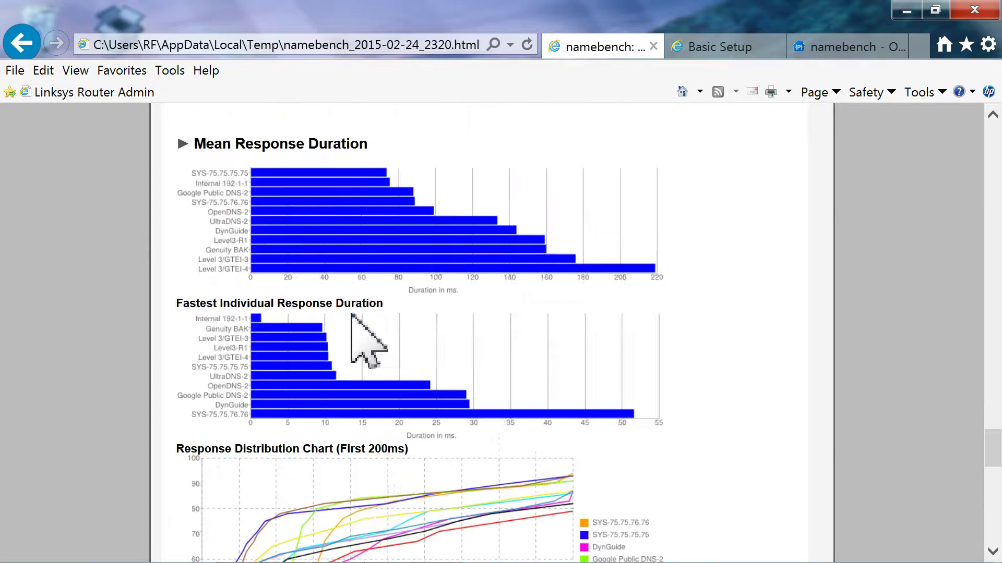
pyautogui.scroll(15, 351, 315)
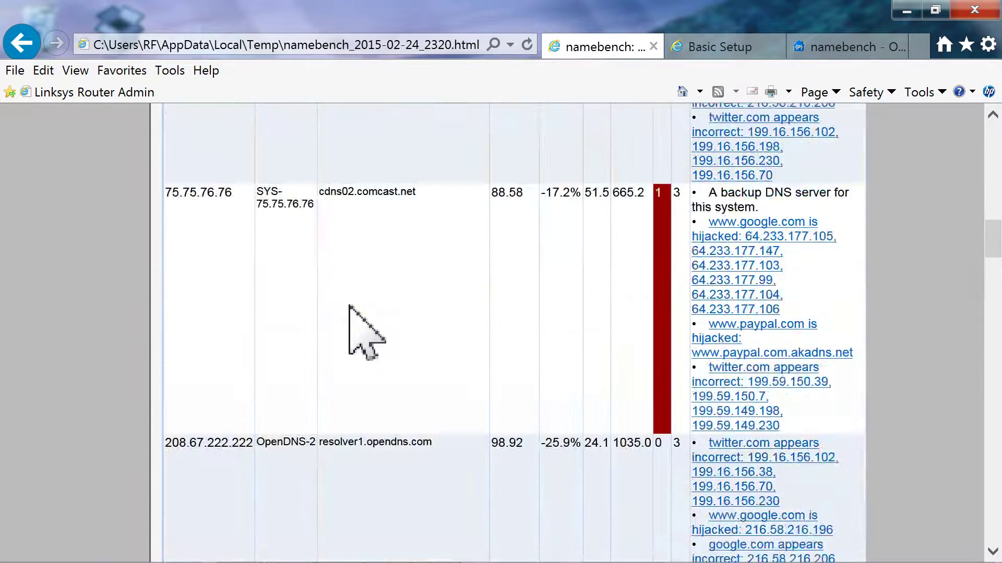
pyautogui.scroll(10, 351, 308)
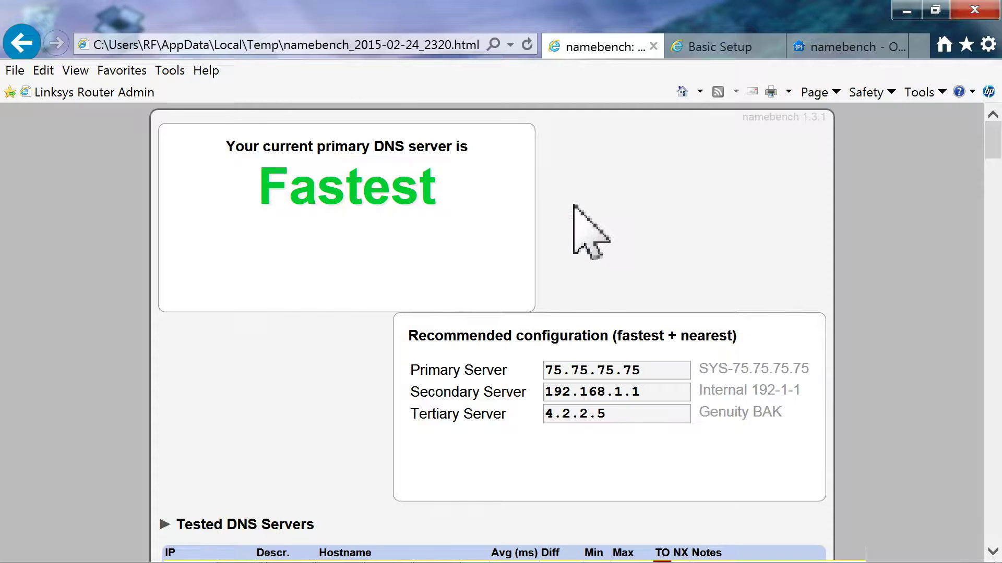
# Step: Go to the router's Basic Setup page and find Static DNS 1–3, still reading 0.0.0.0
pyautogui.click(694, 49)
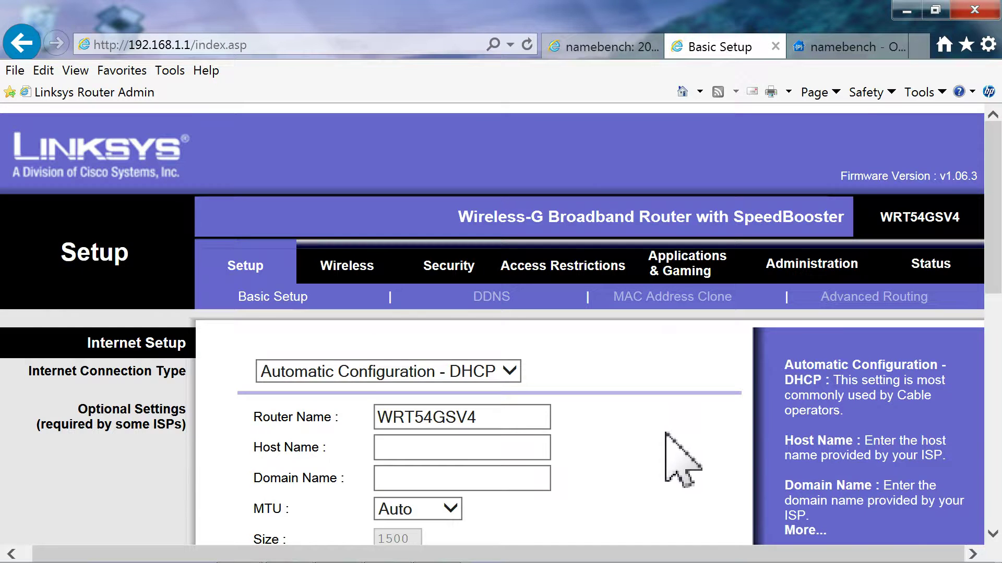
pyautogui.scroll(-5, 679, 459)
pyautogui.scroll(-4, 673, 459)
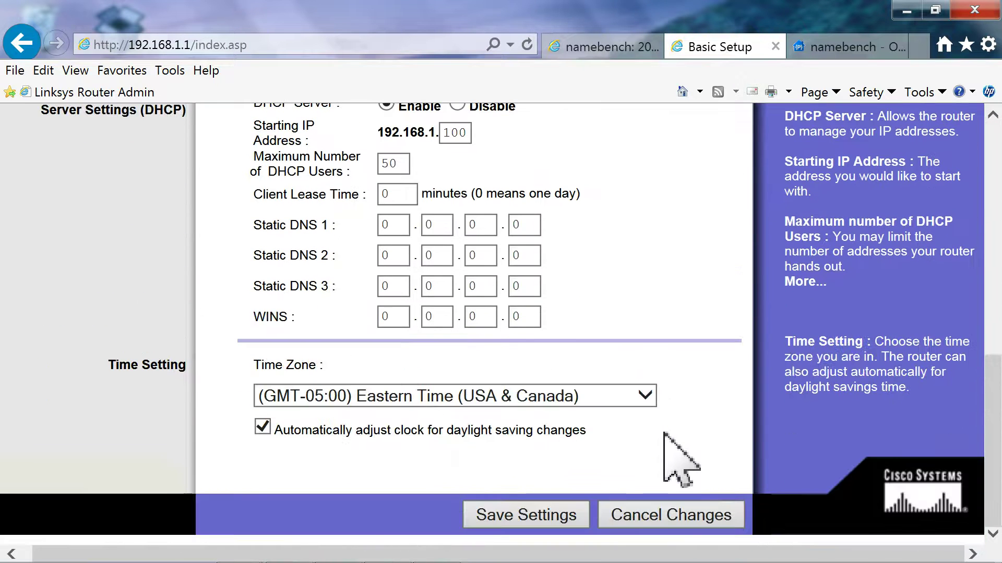
pyautogui.scroll(1, 664, 433)
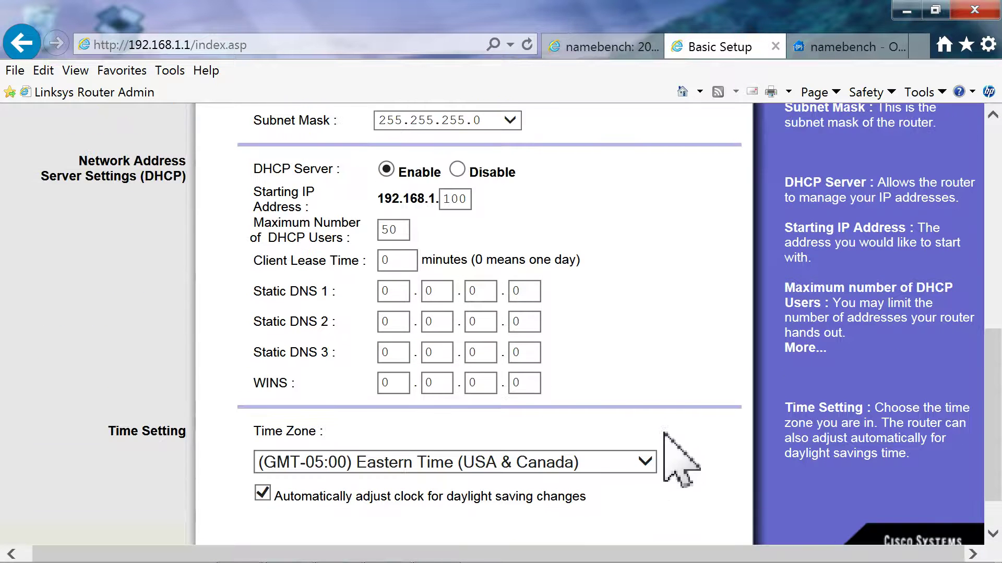
pyautogui.click(403, 292)
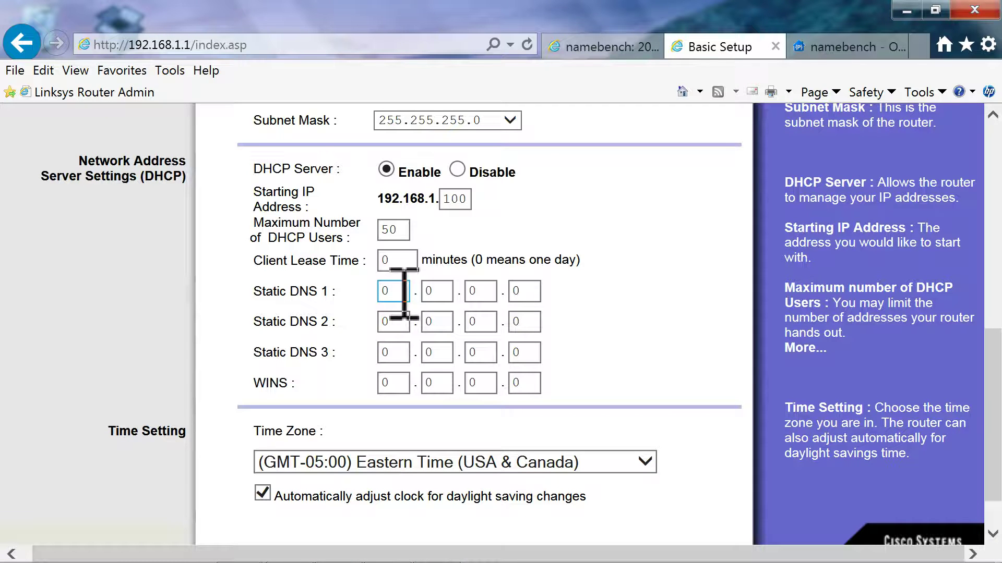
# Step: Enter 68.87.68.162 as Static DNS 1
pyautogui.doubleClick(404, 292)
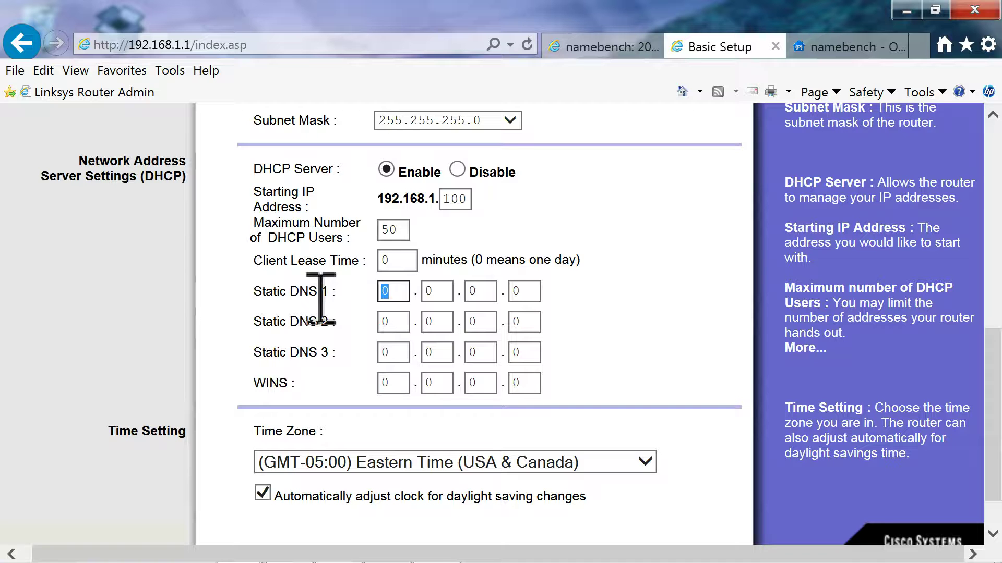
pyautogui.write('68')
pyautogui.press('Tab')
pyautogui.write('87')
pyautogui.press('Tab')
pyautogui.write('68')
pyautogui.press('Tab')
pyautogui.write('16')
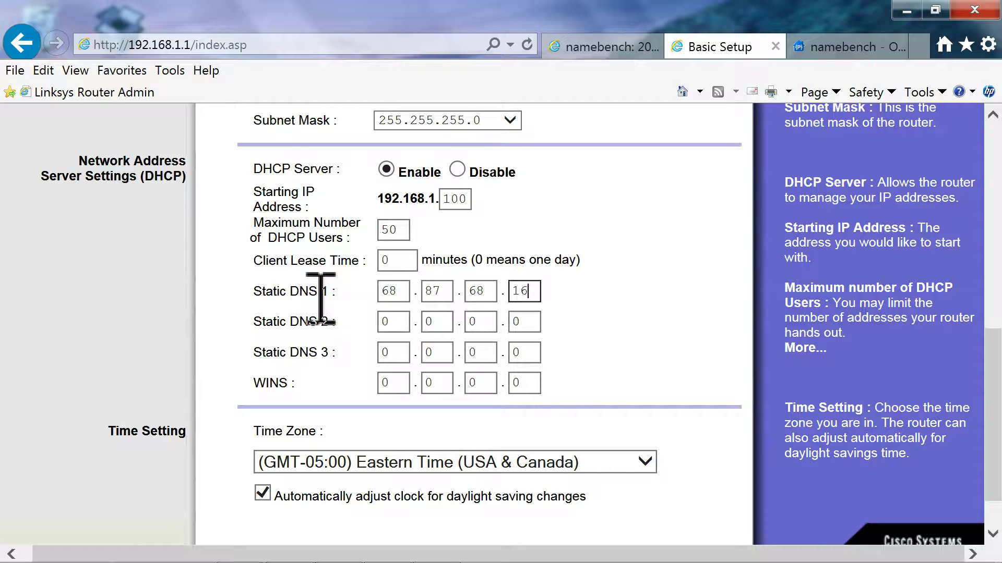
pyautogui.write('2')
# Step: Enter 209.244.0.3 as Static DNS 2
pyautogui.press('Tab')
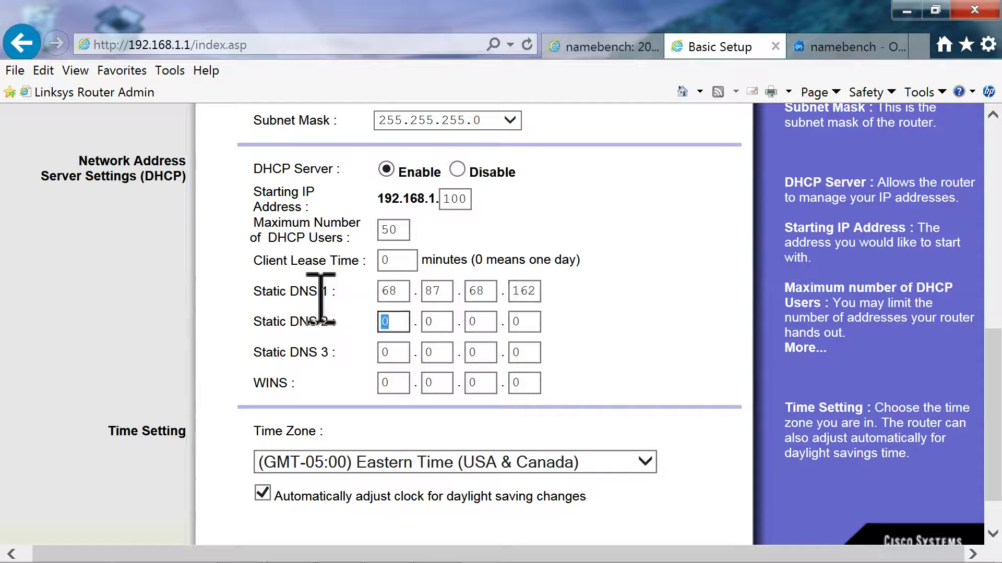
pyautogui.write('209')
pyautogui.press('Tab')
pyautogui.write('244')
pyautogui.press('Tab')
pyautogui.press('Tab')
pyautogui.write('3')
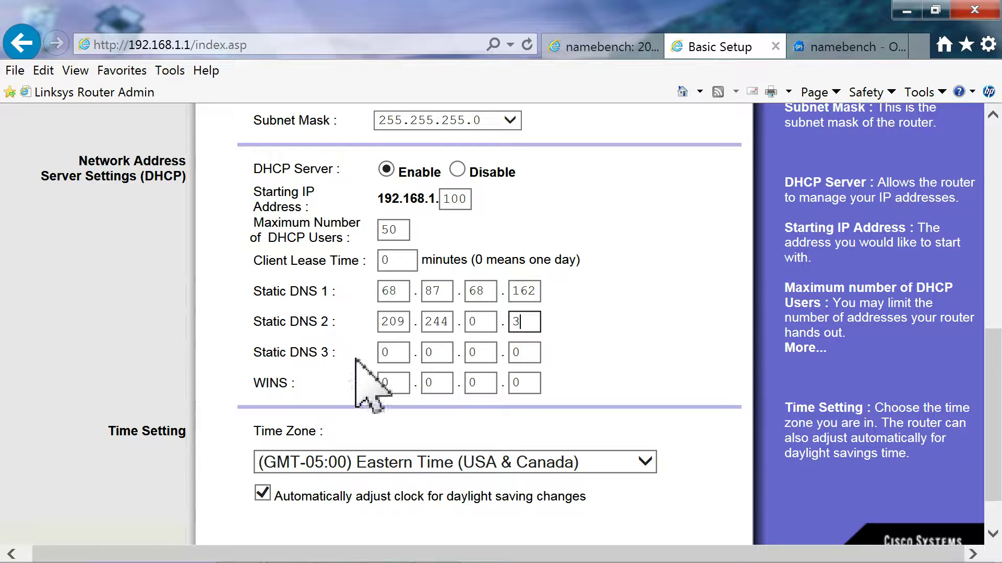
pyautogui.click(593, 364)
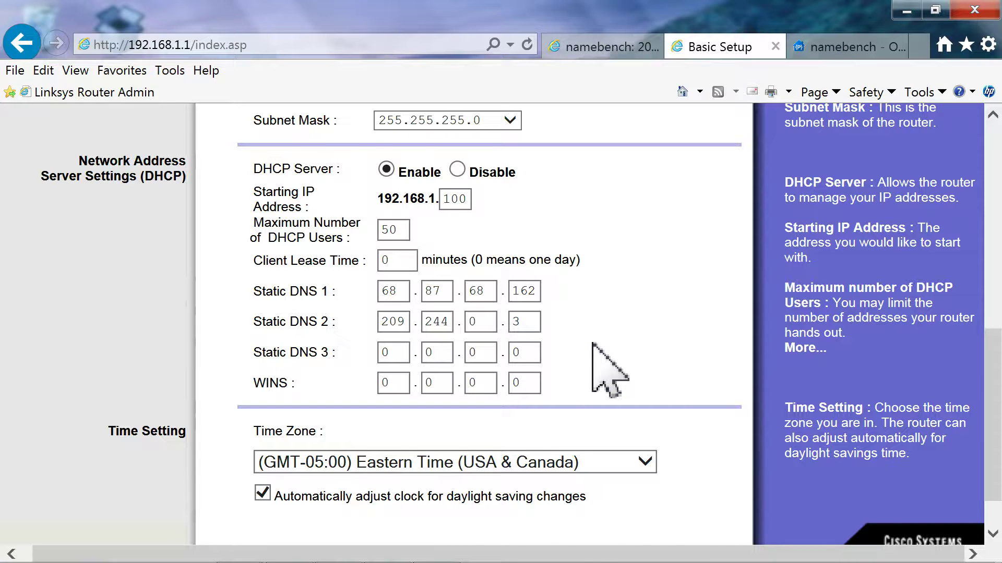
# Step: Save the DNS settings to the router and return to Basic Setup
pyautogui.scroll(-2, 595, 360)
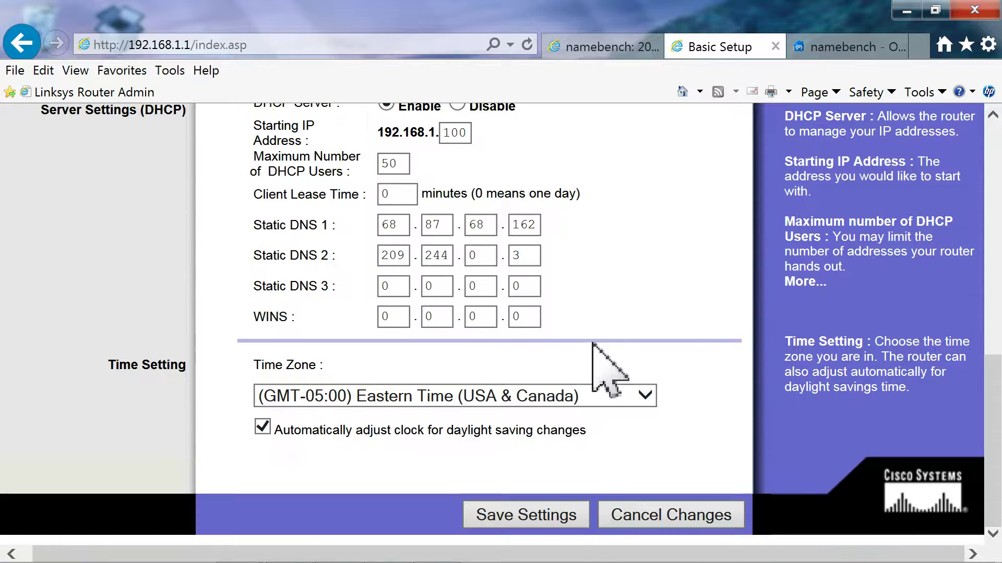
pyautogui.click(539, 525)
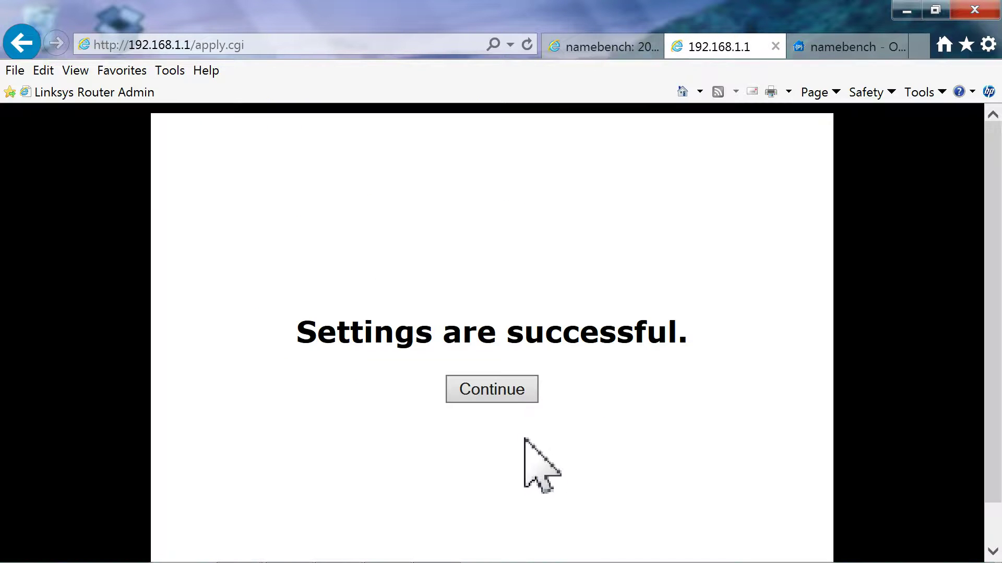
pyautogui.click(511, 400)
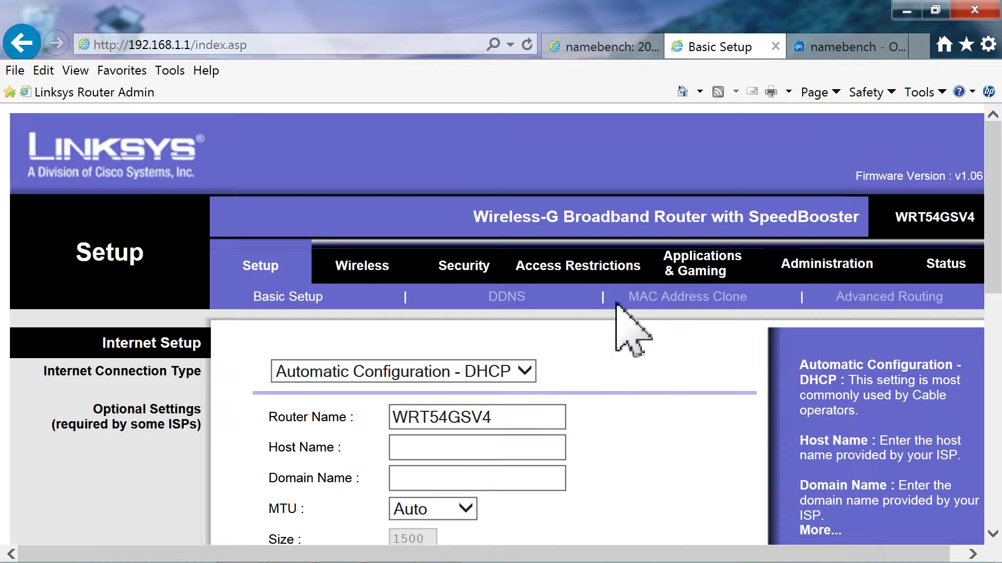
# Step: In Network Connections, check the Local Area Connection's status details for its current DNS servers
pyautogui.moveTo(505, 561)
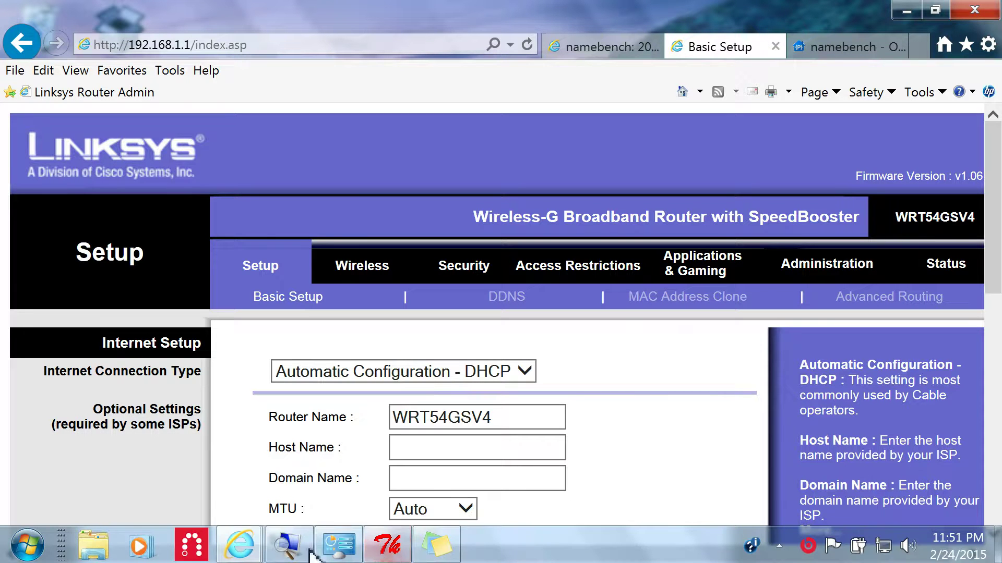
pyautogui.moveTo(308, 550)
pyautogui.moveTo(337, 546)
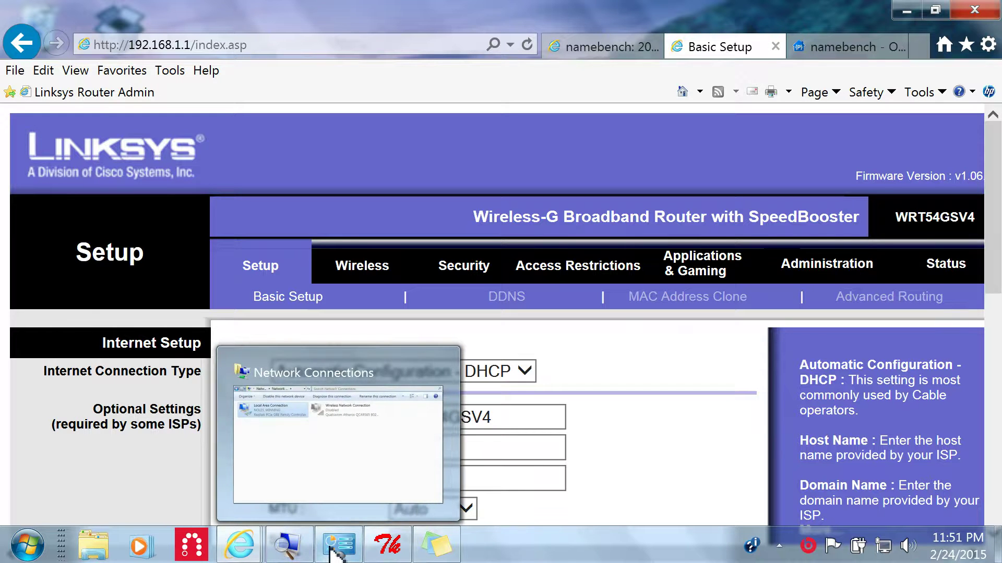
pyautogui.click(337, 496)
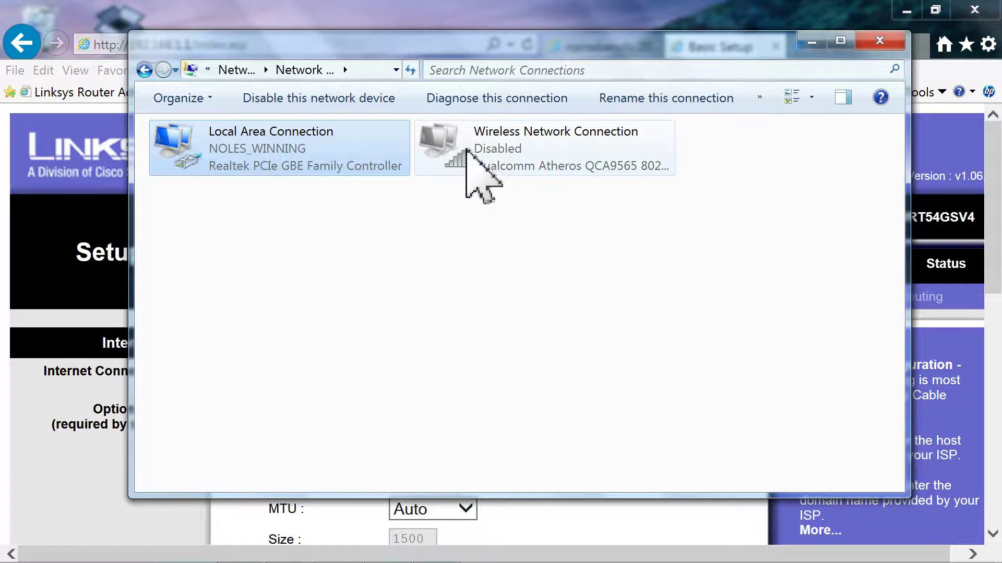
pyautogui.rightClick(320, 148)
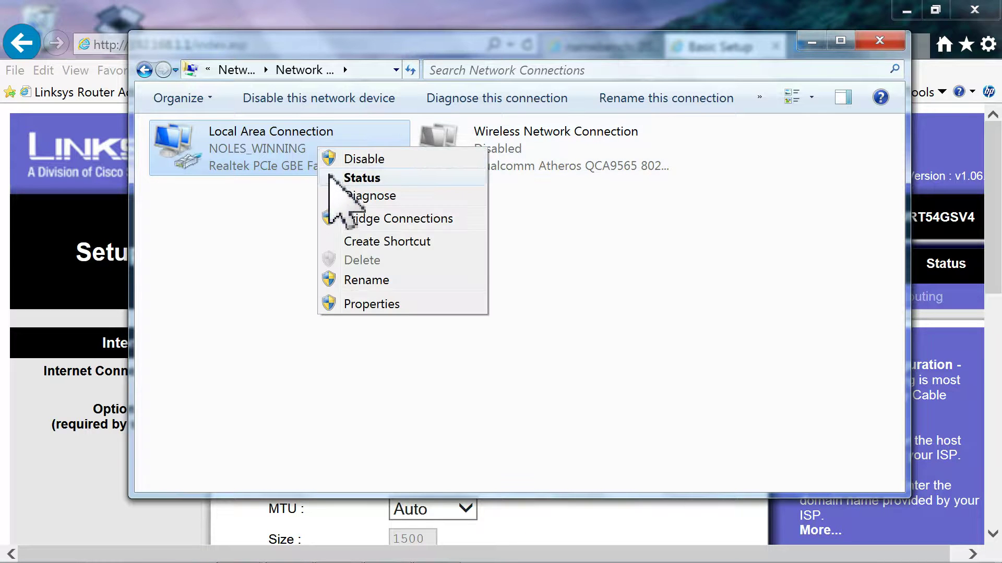
pyautogui.click(332, 178)
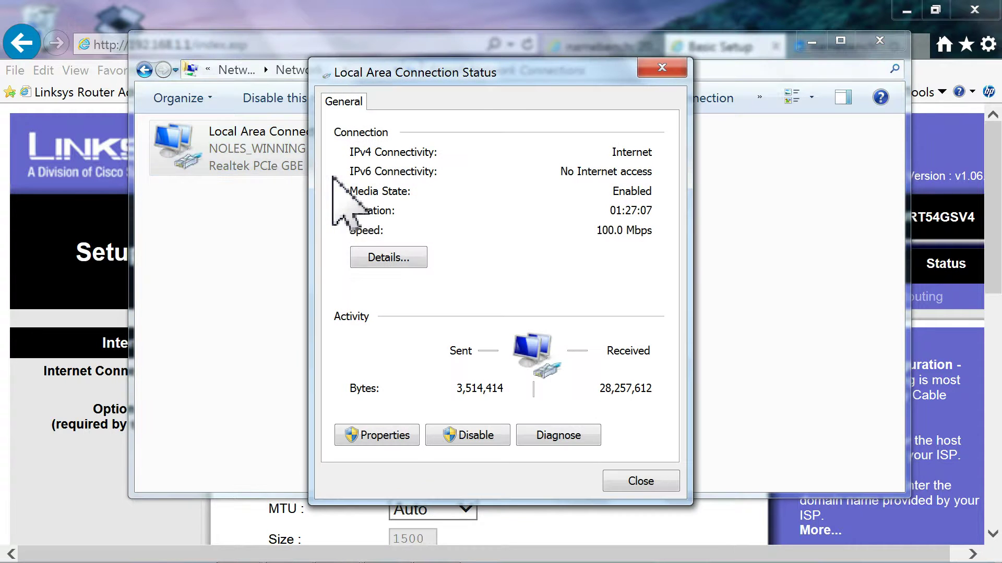
pyautogui.click(368, 261)
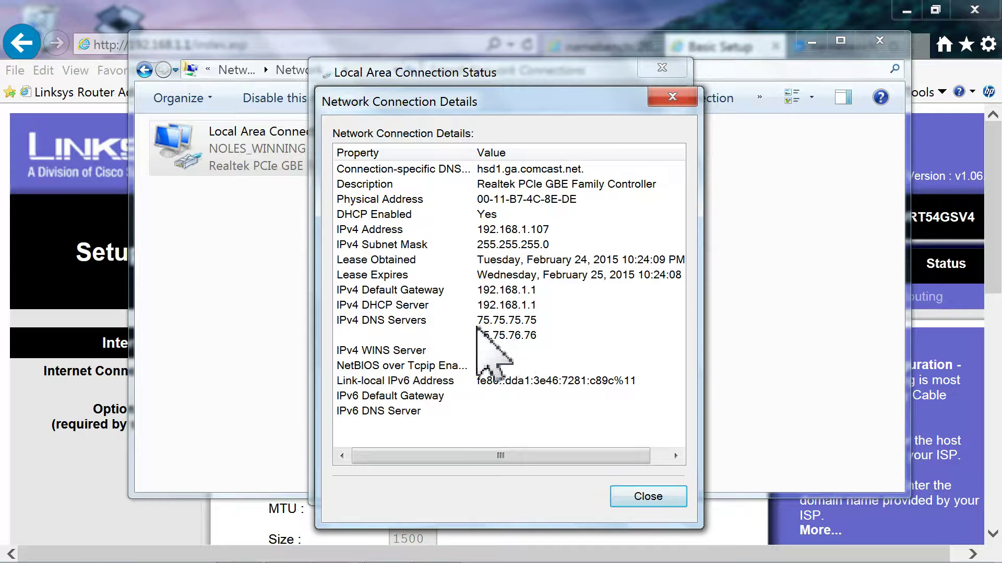
pyautogui.click(626, 496)
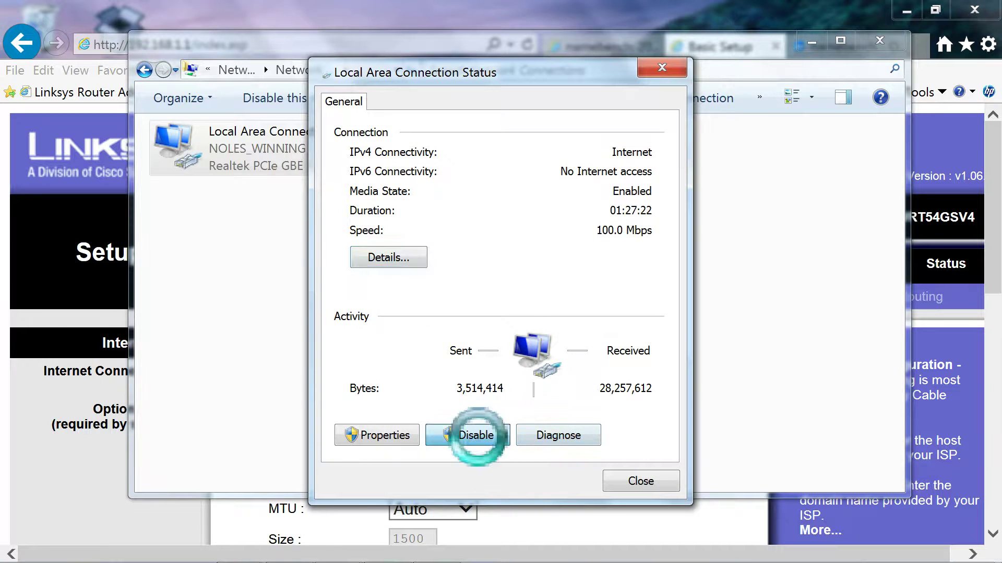
# Step: Disable and re-enable the Local Area Connection, then confirm DNS 68.87.68.162, 209.244.0.3 and 75.75.75.75
pyautogui.click(477, 437)
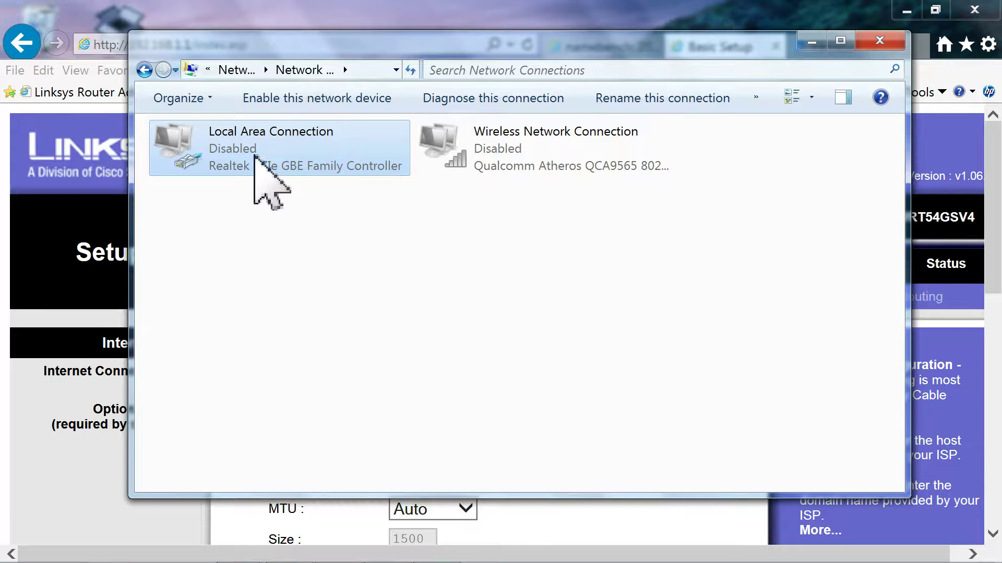
pyautogui.rightClick(255, 156)
pyautogui.click(281, 167)
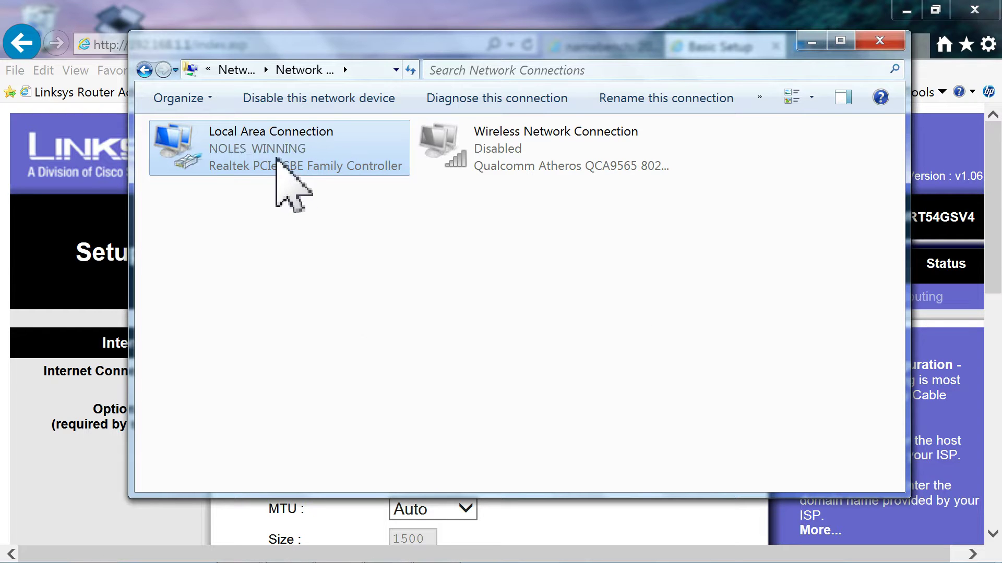
pyautogui.rightClick(277, 160)
pyautogui.click(313, 188)
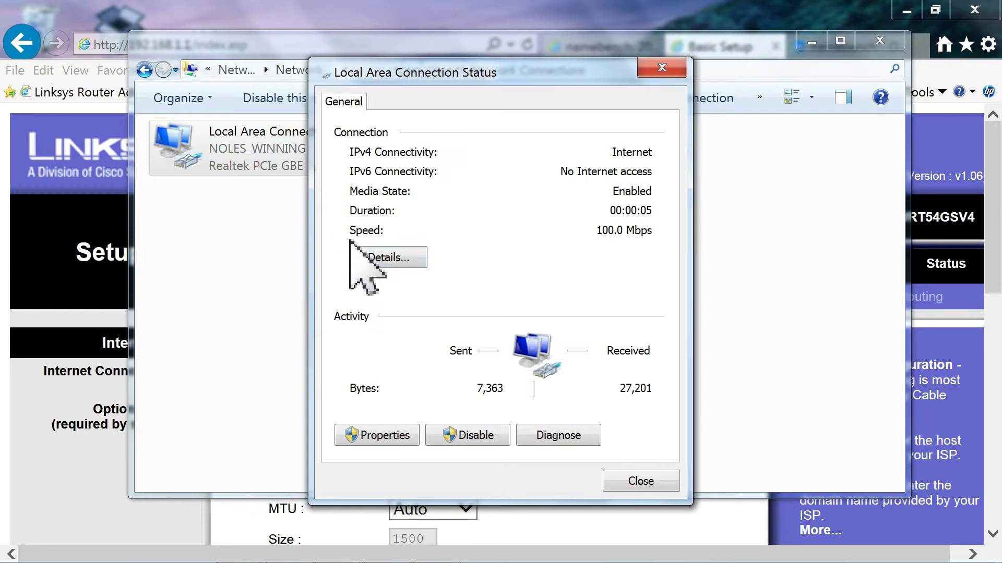
pyautogui.click(365, 257)
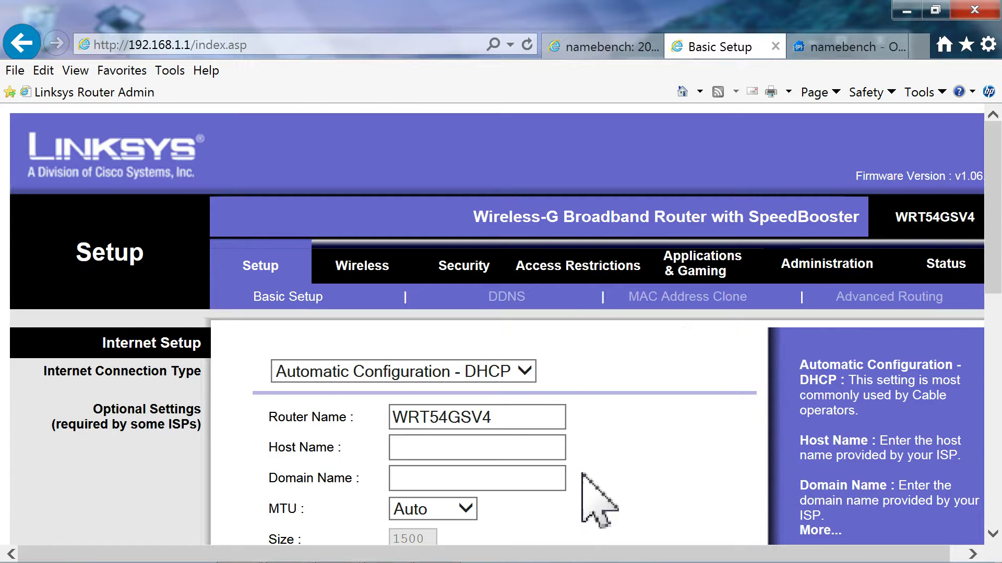
pyautogui.scroll(-10, 625, 474)
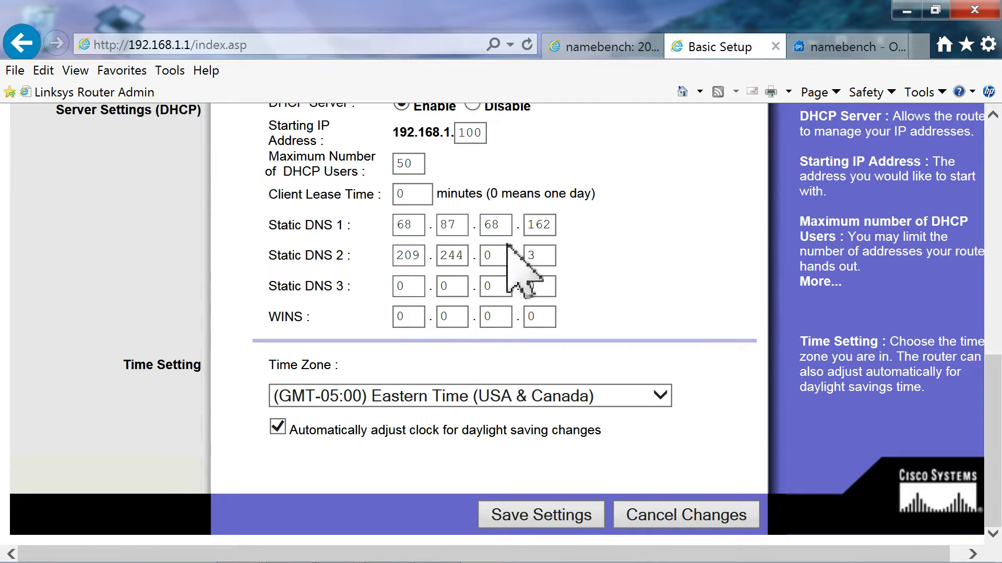
pyautogui.click(424, 263)
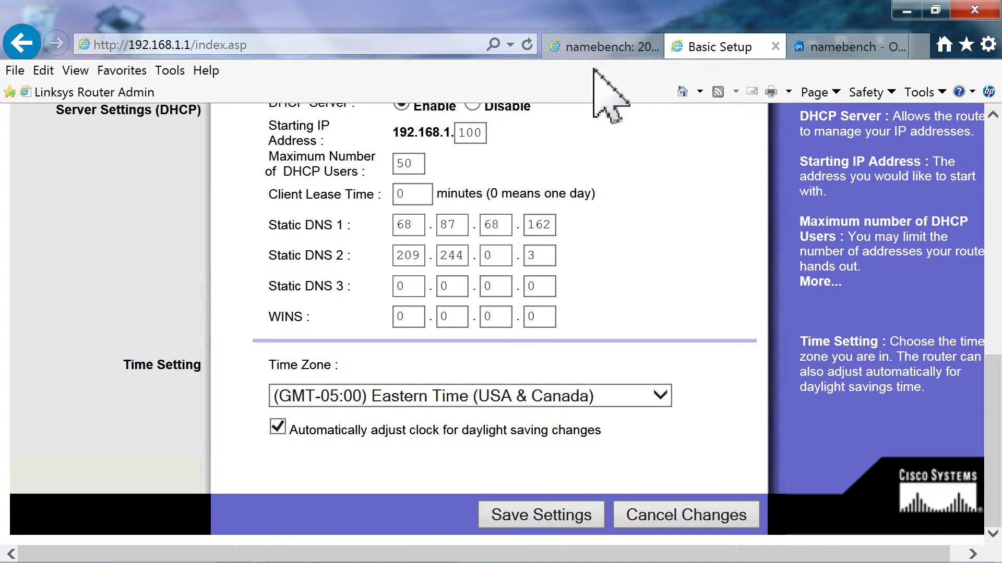
pyautogui.moveTo(524, 562)
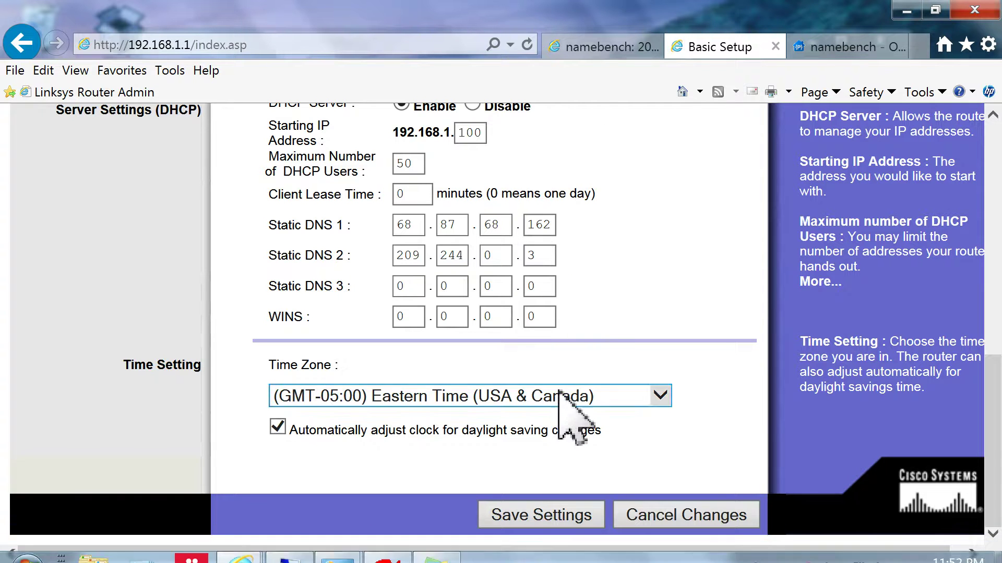